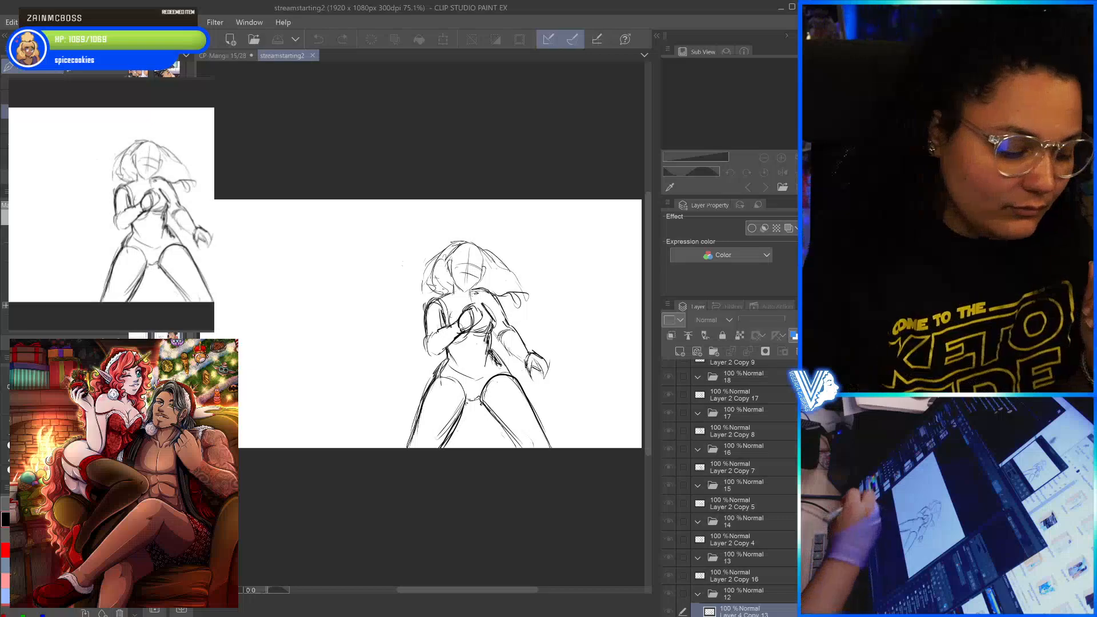
- Show the animation timeline, play back the animation and stop it around frame 178
{"action": "left_click", "coordinate": [150, 601]}
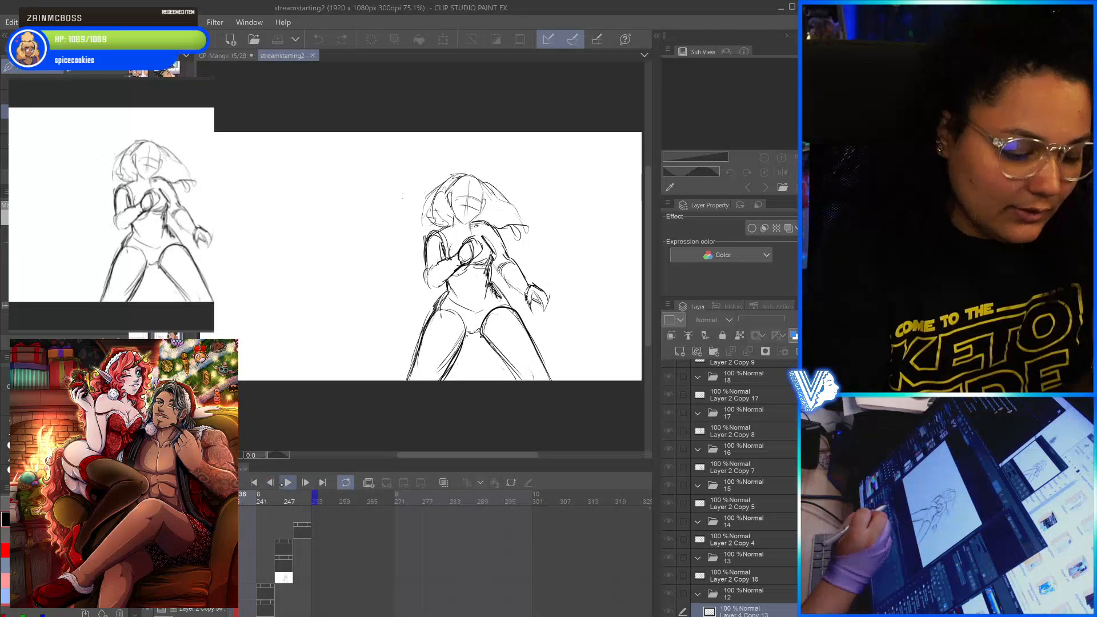
{"action": "left_click", "coordinate": [287, 483]}
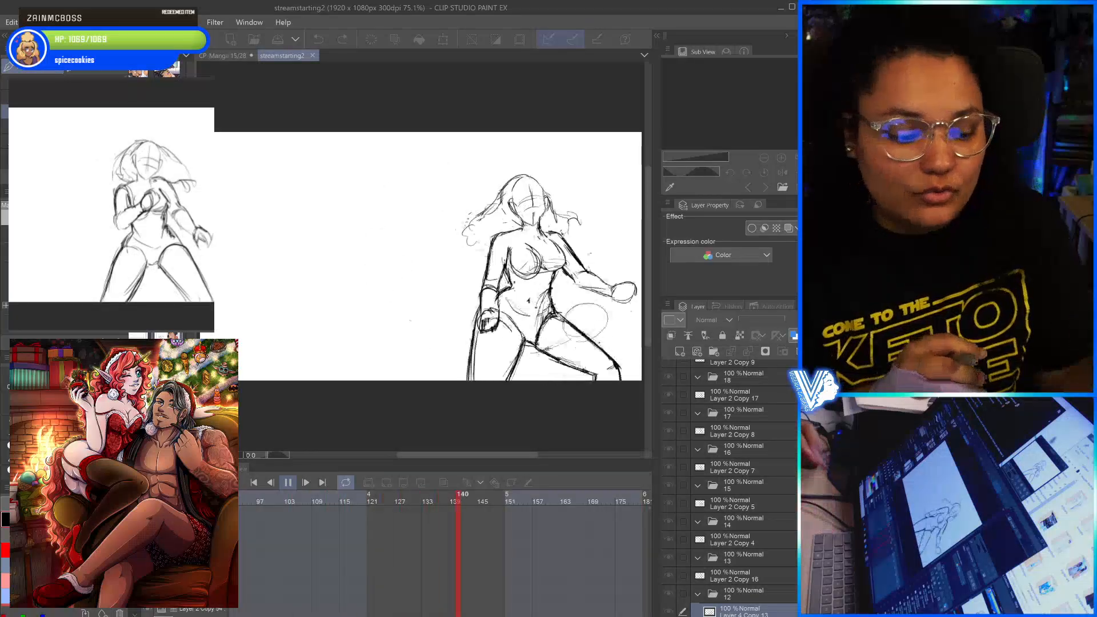
{"action": "left_click", "coordinate": [288, 482]}
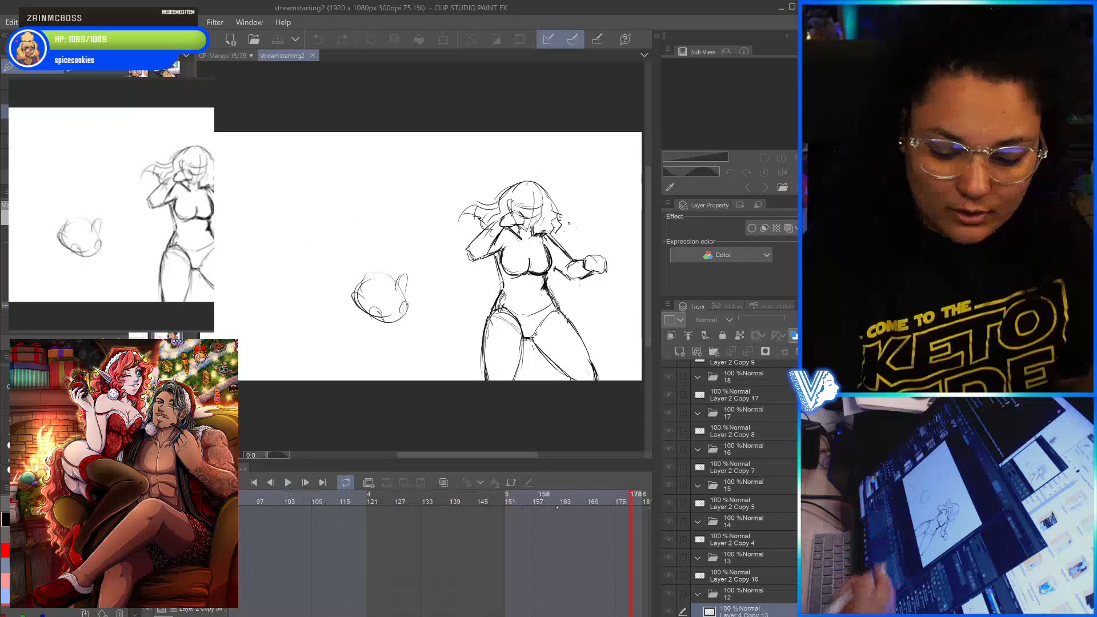
- Examine the coloured animation frames one by one by selecting the layer folders 1 through 11 in order
{"action": "scroll", "coordinate": [742, 488], "scroll_direction": "down", "scroll_amount": 3}
{"action": "scroll", "coordinate": [736, 485], "scroll_direction": "down", "scroll_amount": 5}
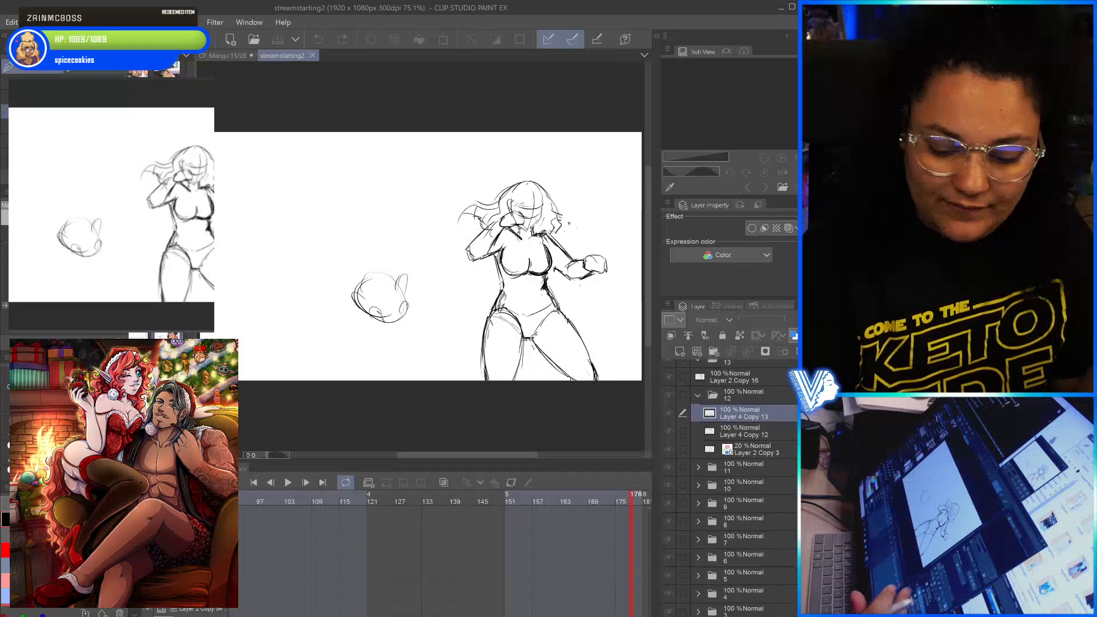
{"action": "left_click", "coordinate": [734, 538]}
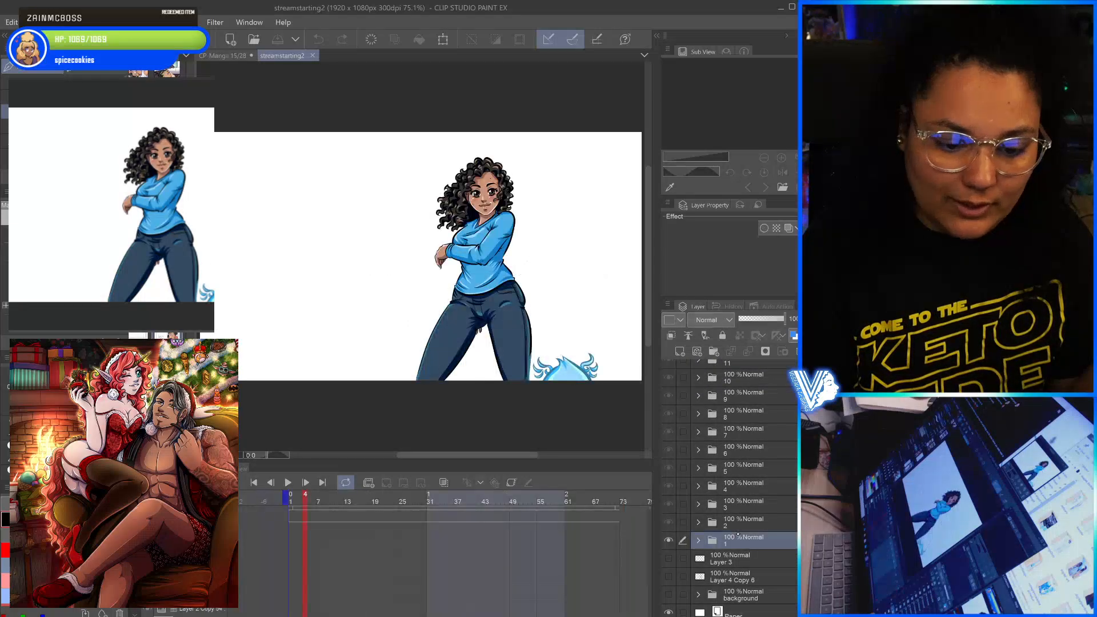
{"action": "left_click", "coordinate": [740, 519]}
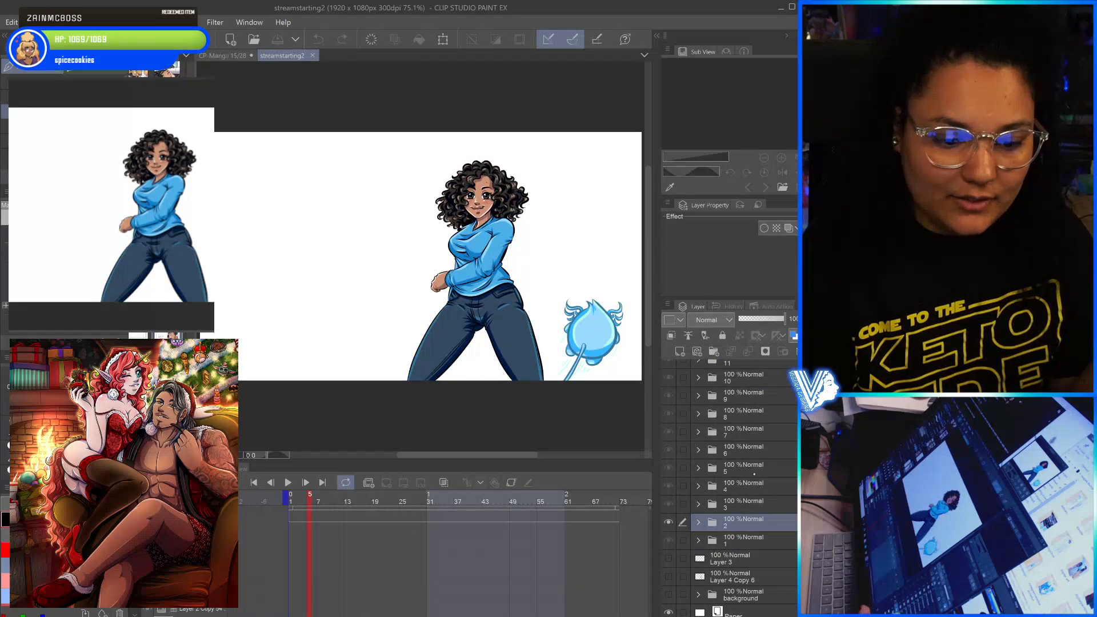
{"action": "left_click", "coordinate": [740, 504]}
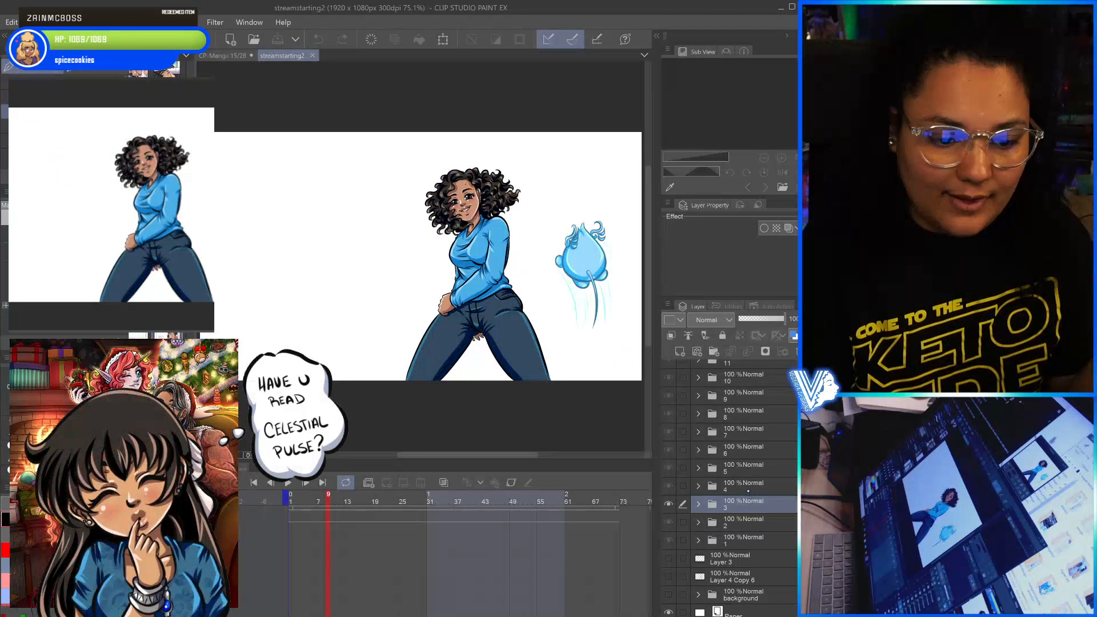
{"action": "left_click", "coordinate": [737, 486]}
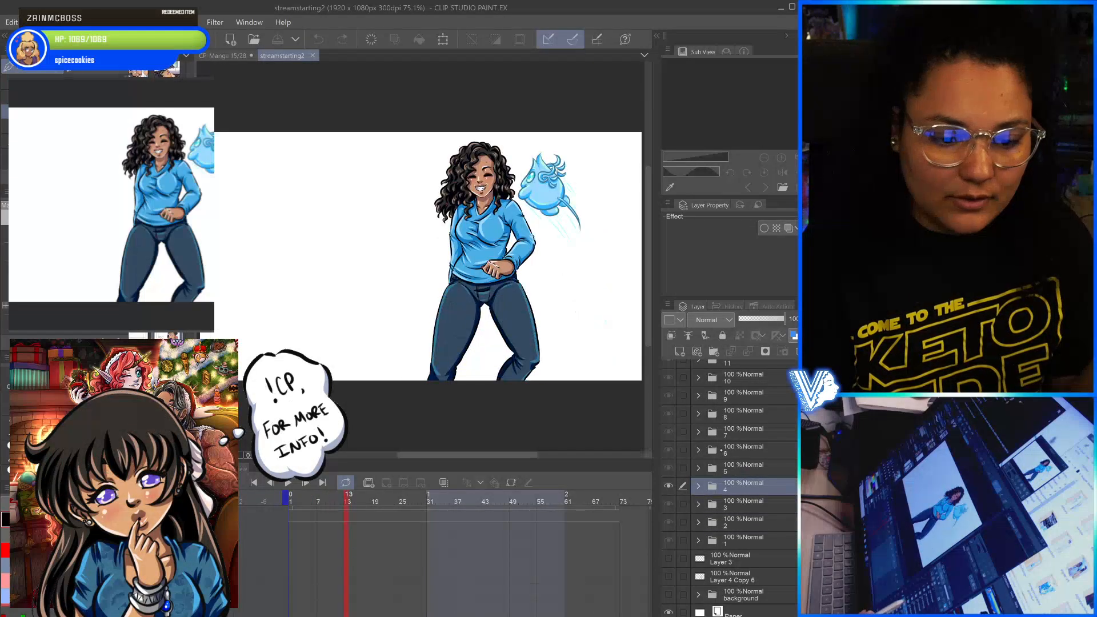
{"action": "left_click", "coordinate": [747, 467]}
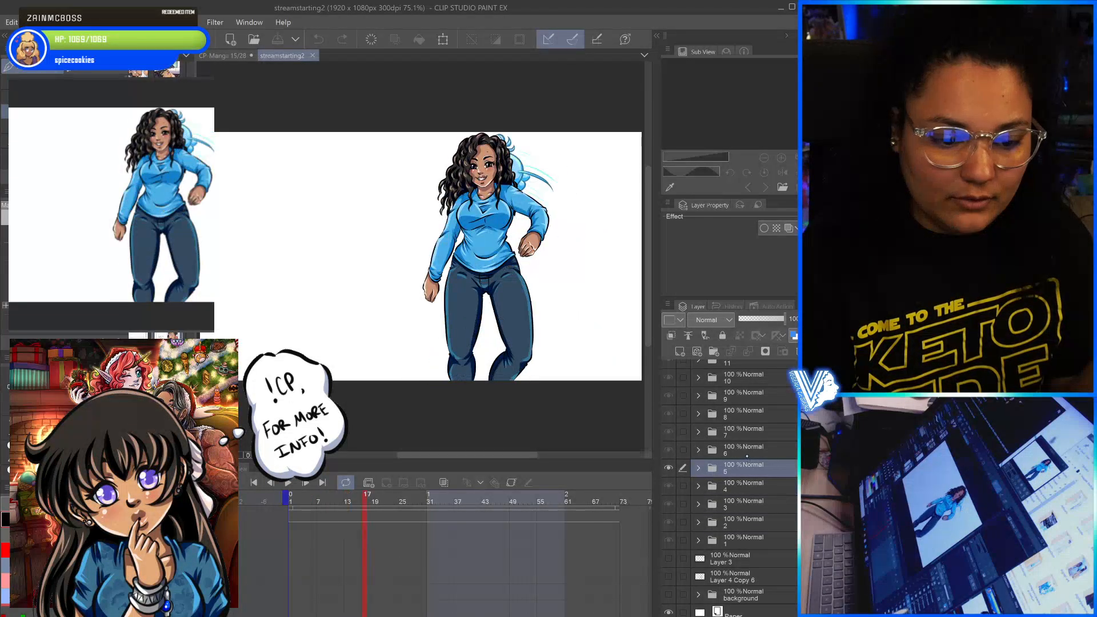
{"action": "left_click", "coordinate": [747, 447]}
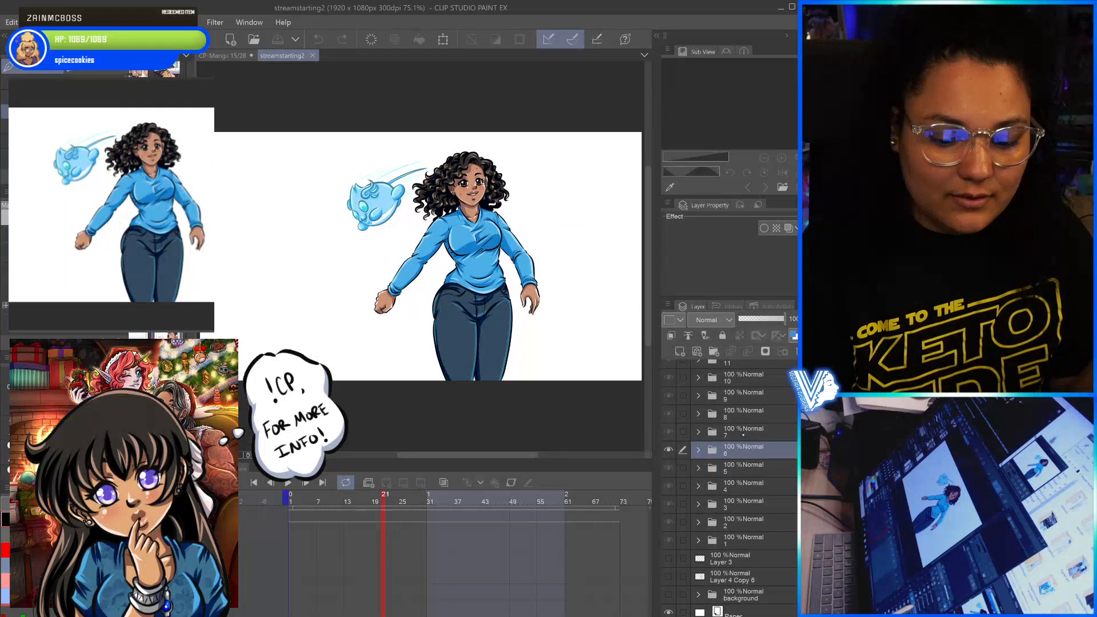
{"action": "left_click", "coordinate": [742, 435]}
{"action": "left_click", "coordinate": [745, 416]}
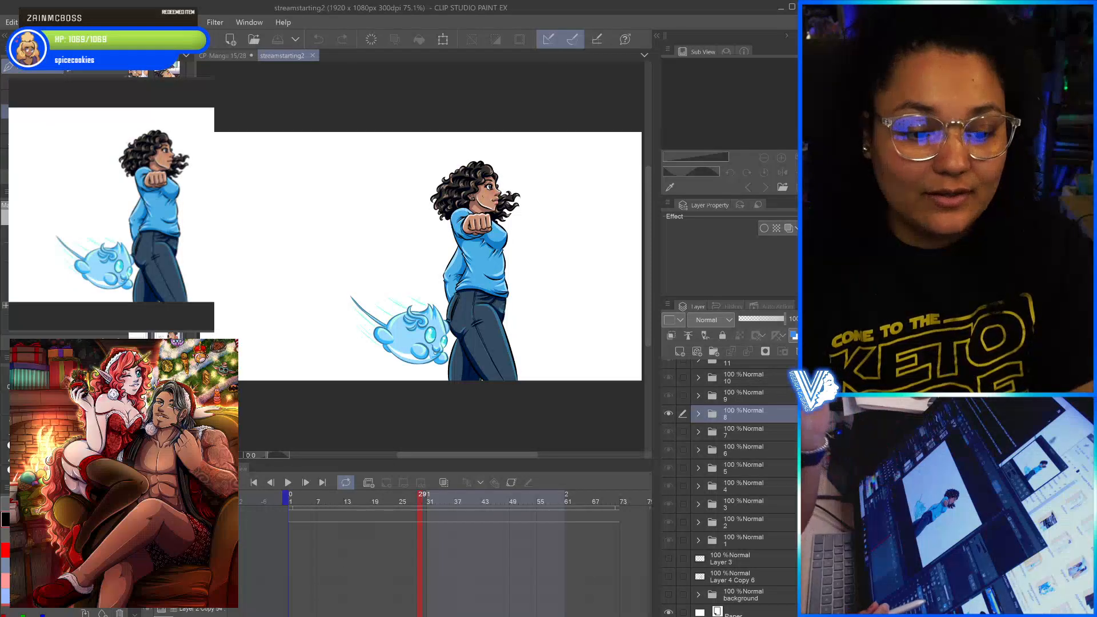
{"action": "left_click", "coordinate": [748, 393]}
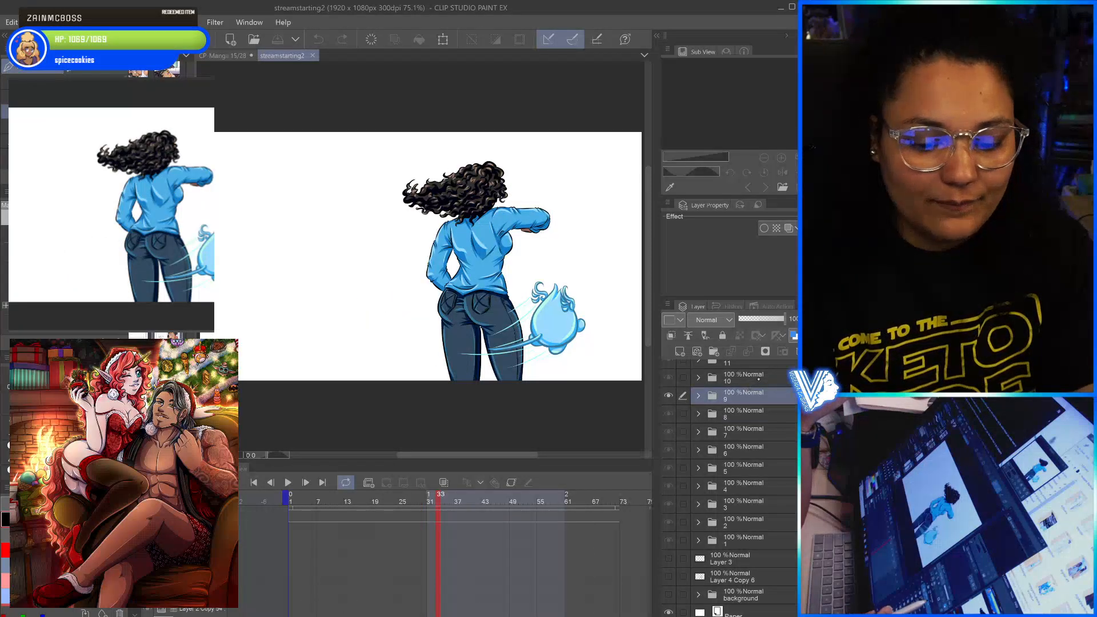
{"action": "left_click", "coordinate": [757, 377]}
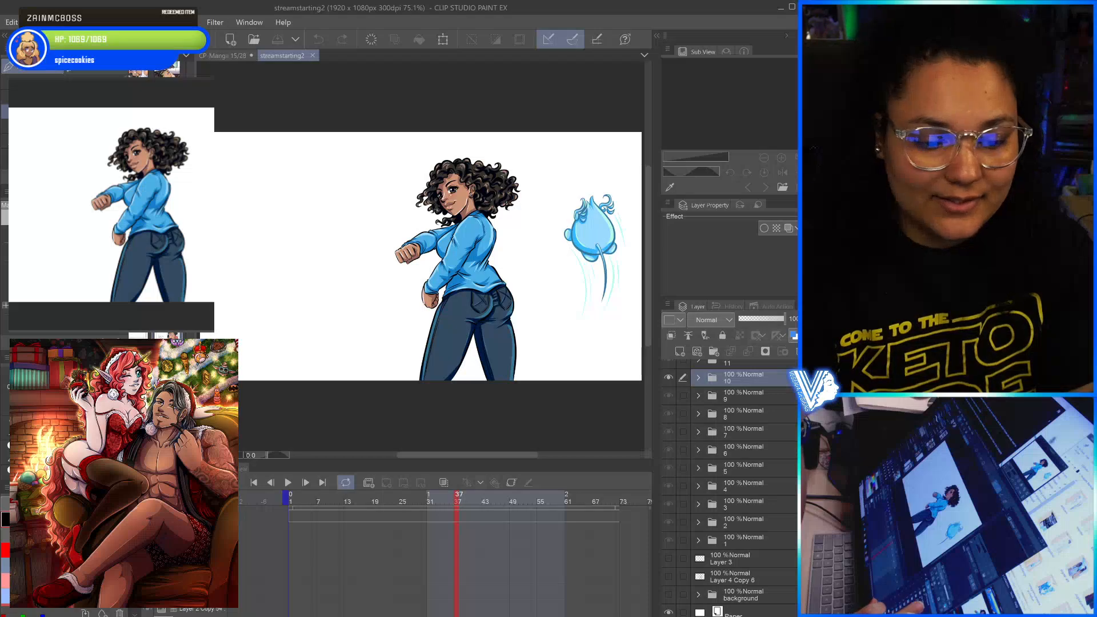
{"action": "scroll", "coordinate": [729, 486], "scroll_direction": "up", "scroll_amount": 4}
{"action": "left_click", "coordinate": [744, 428]}
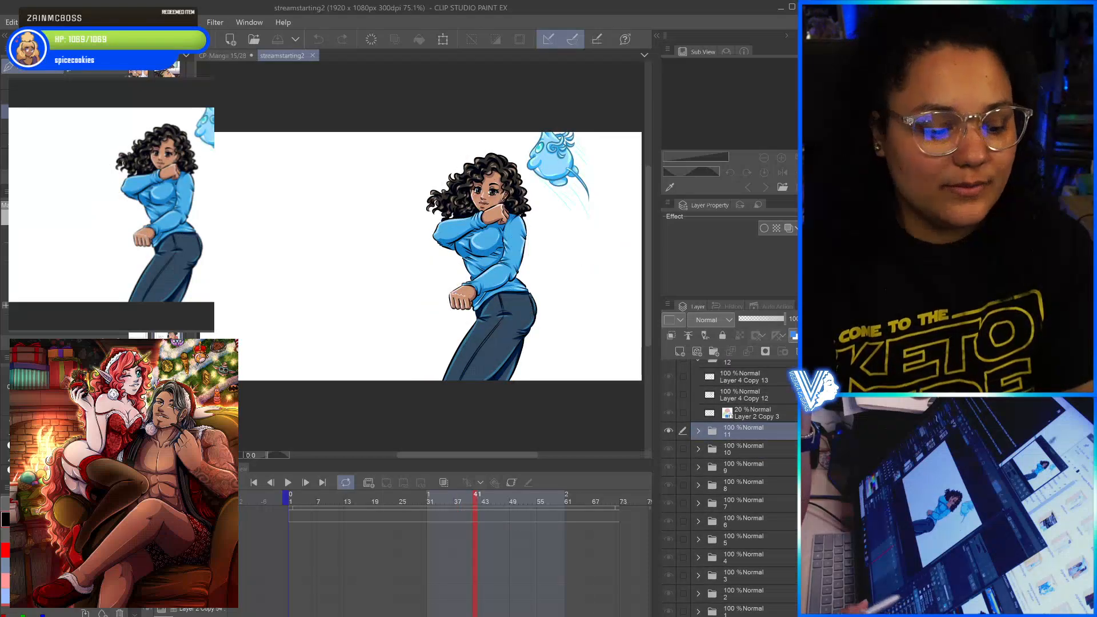
- Play the animation from folder 11's frame, stop it around frame 67, and return to the frame in folder 10
{"action": "left_click", "coordinate": [288, 482]}
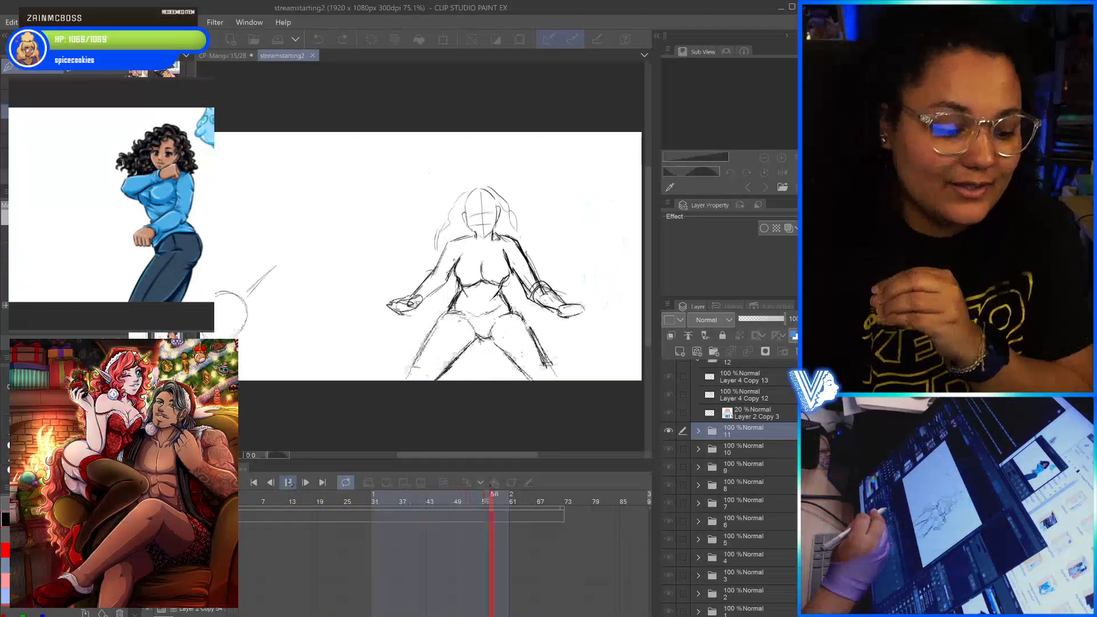
{"action": "left_click", "coordinate": [288, 482]}
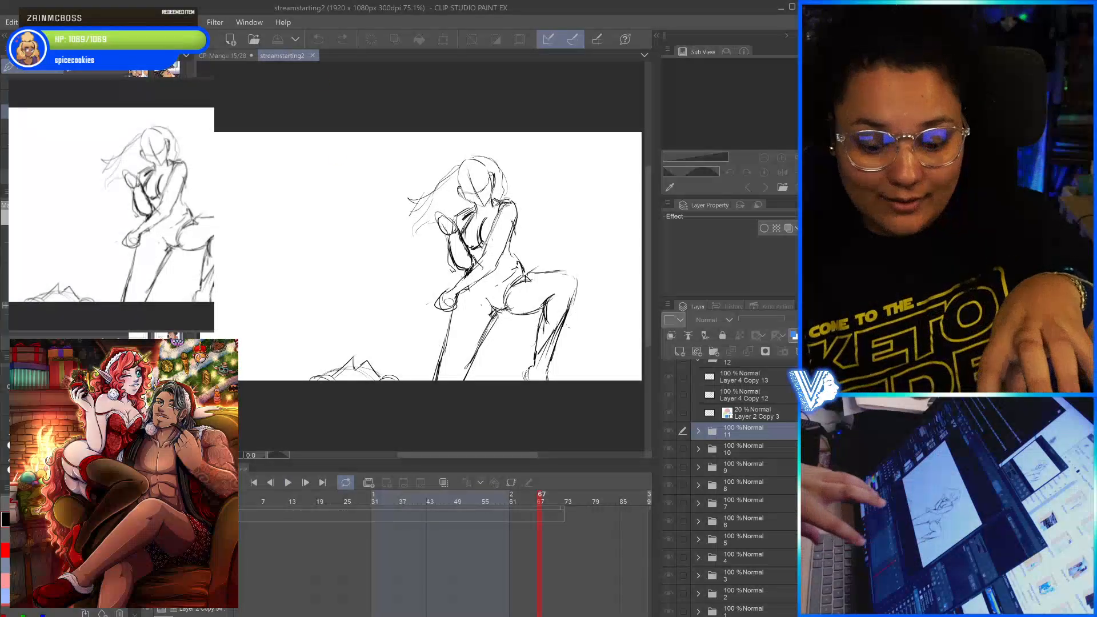
{"action": "left_click", "coordinate": [736, 450]}
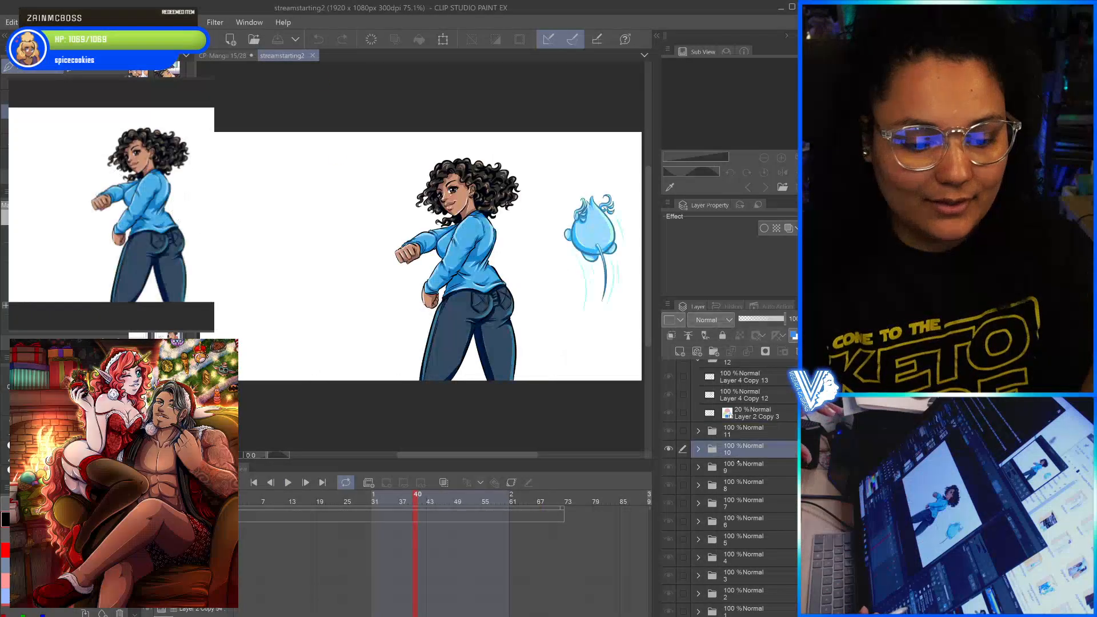
- Examine the rough sketch frames in folders 18, 17 and 16 in descending order
{"action": "scroll", "coordinate": [737, 449], "scroll_direction": "up", "scroll_amount": 4}
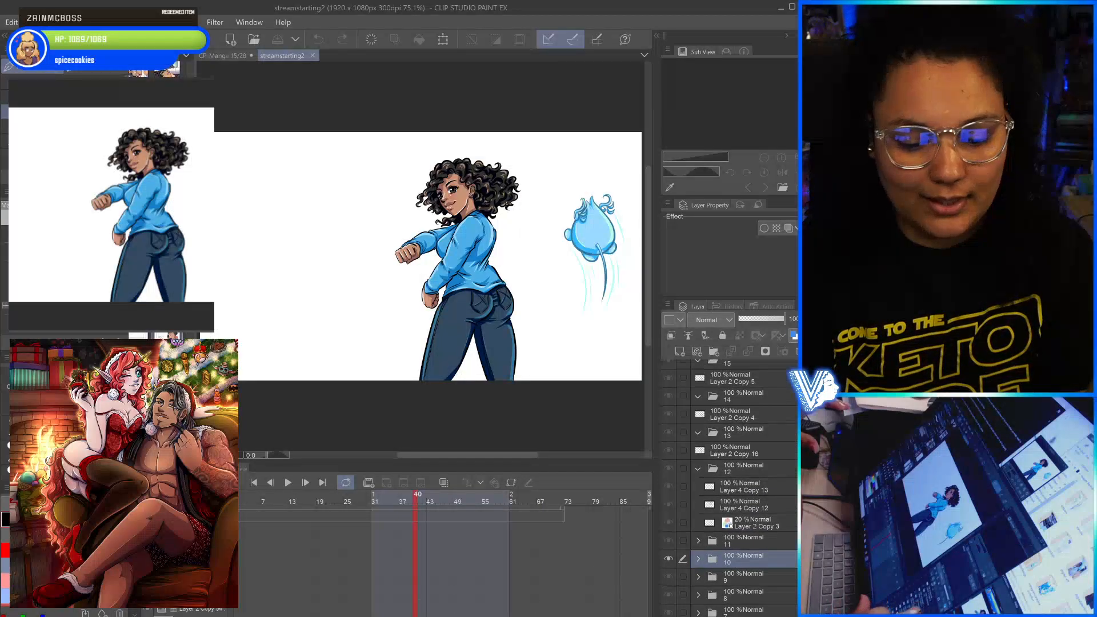
{"action": "scroll", "coordinate": [731, 485], "scroll_direction": "up", "scroll_amount": 3}
{"action": "left_click", "coordinate": [736, 398]}
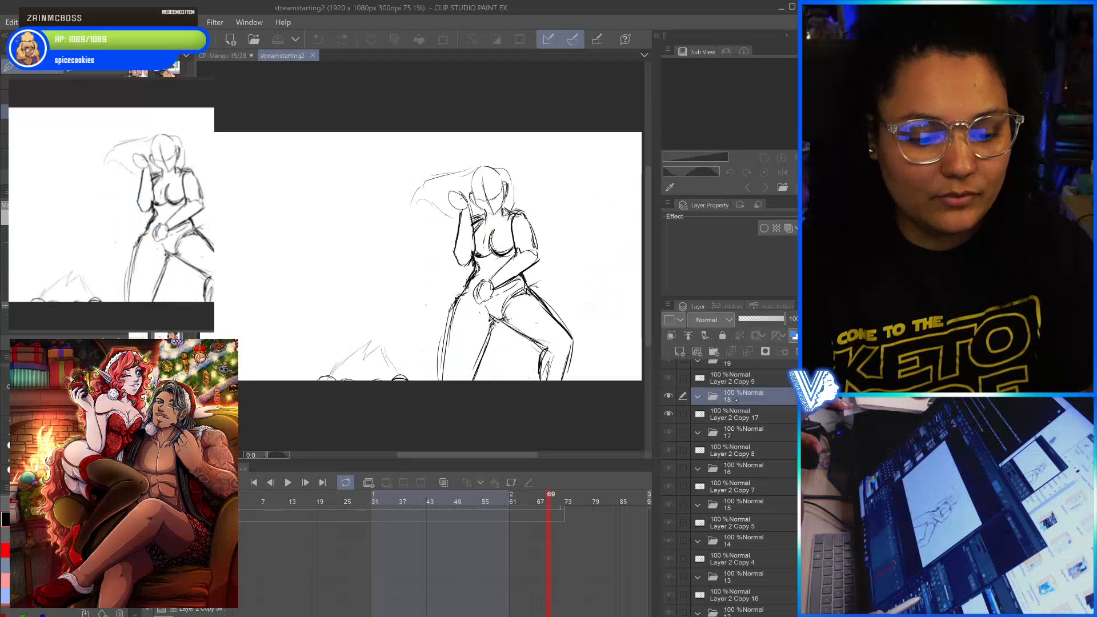
{"action": "left_click", "coordinate": [738, 429]}
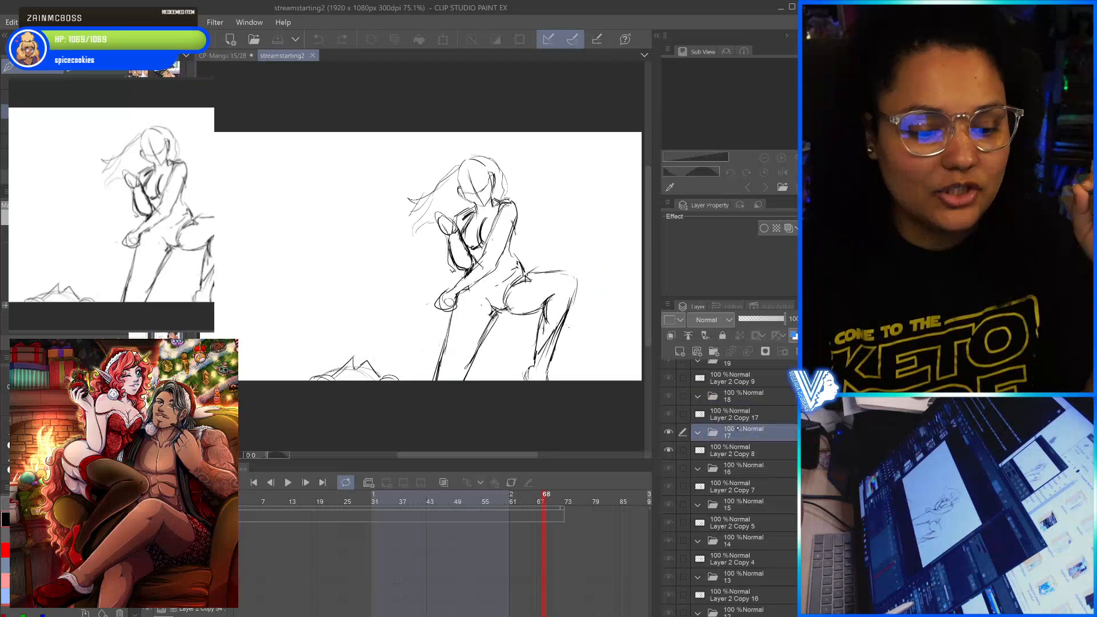
{"action": "left_click", "coordinate": [737, 451]}
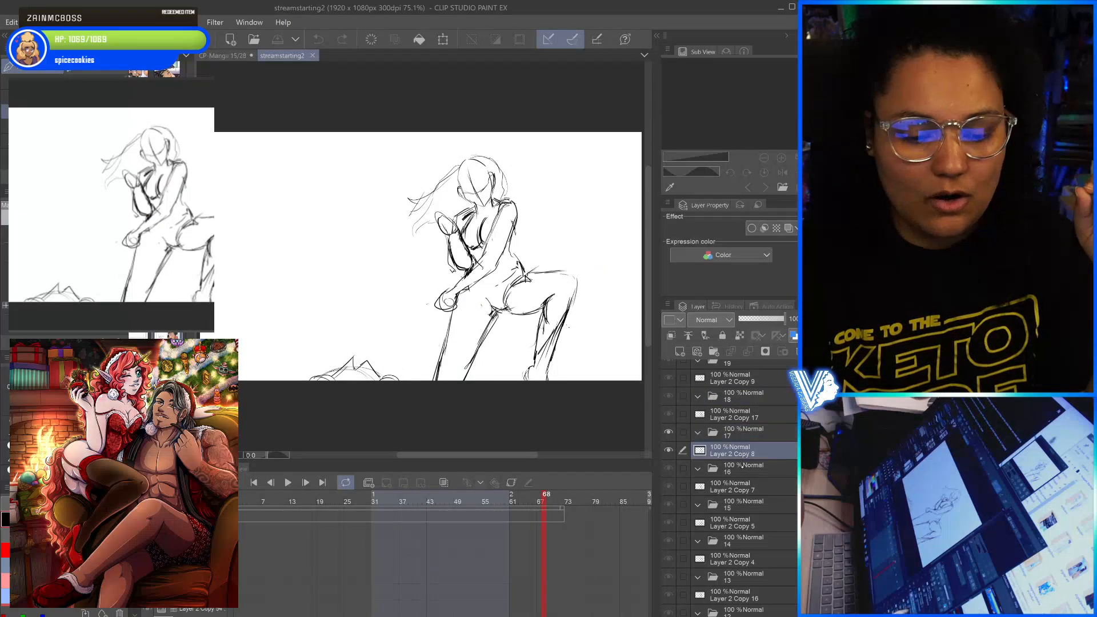
{"action": "left_click", "coordinate": [738, 468]}
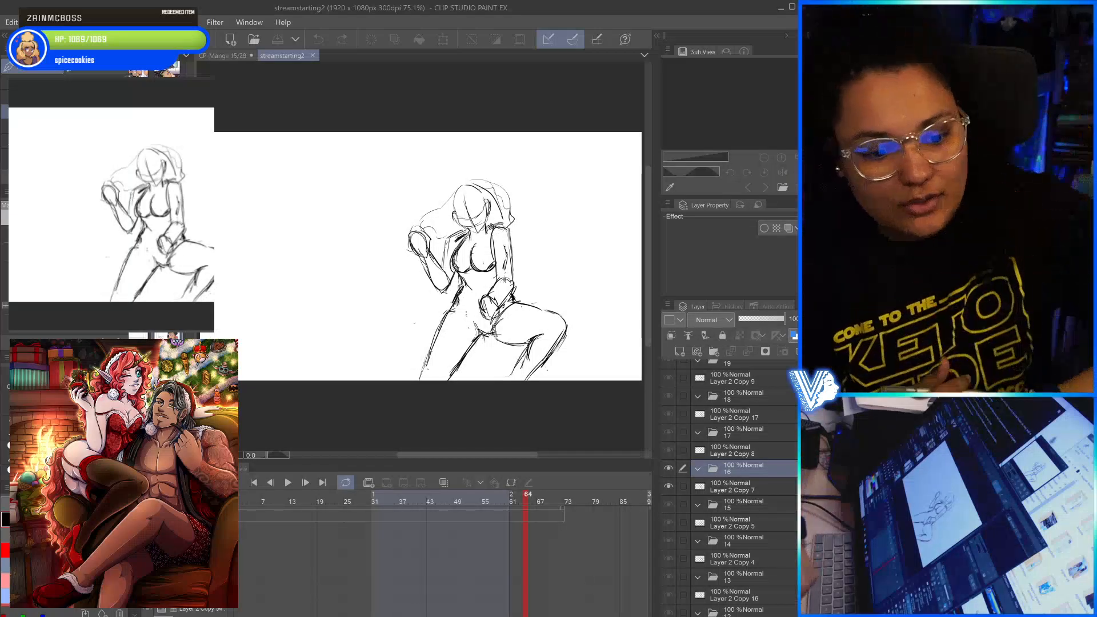
- Compare the poses of the rough sketch frames by stepping back and forth from folder 16 up to folder 19
{"action": "key", "text": "period"}
{"action": "key", "text": "period"}
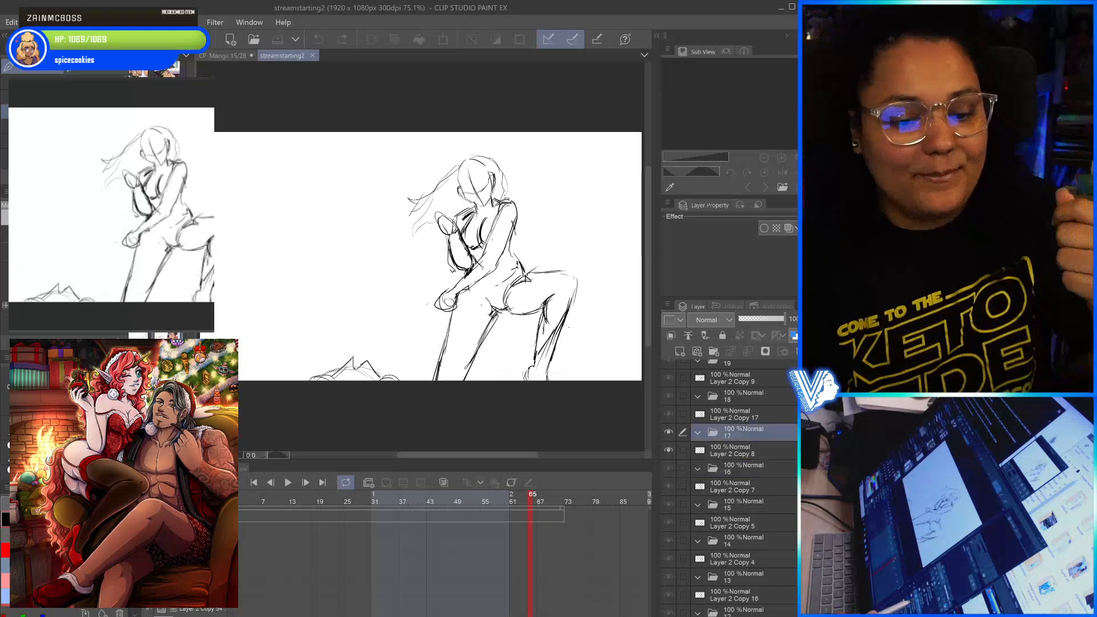
{"action": "left_click", "coordinate": [737, 467]}
{"action": "left_click", "coordinate": [737, 433]}
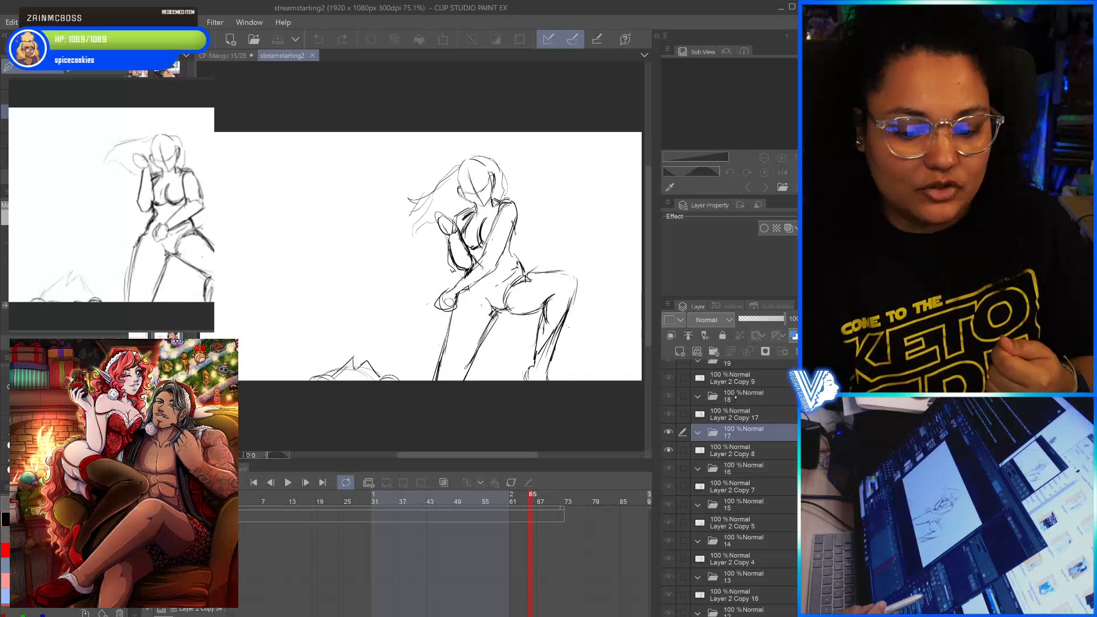
{"action": "left_click", "coordinate": [737, 397]}
{"action": "key", "text": "period"}
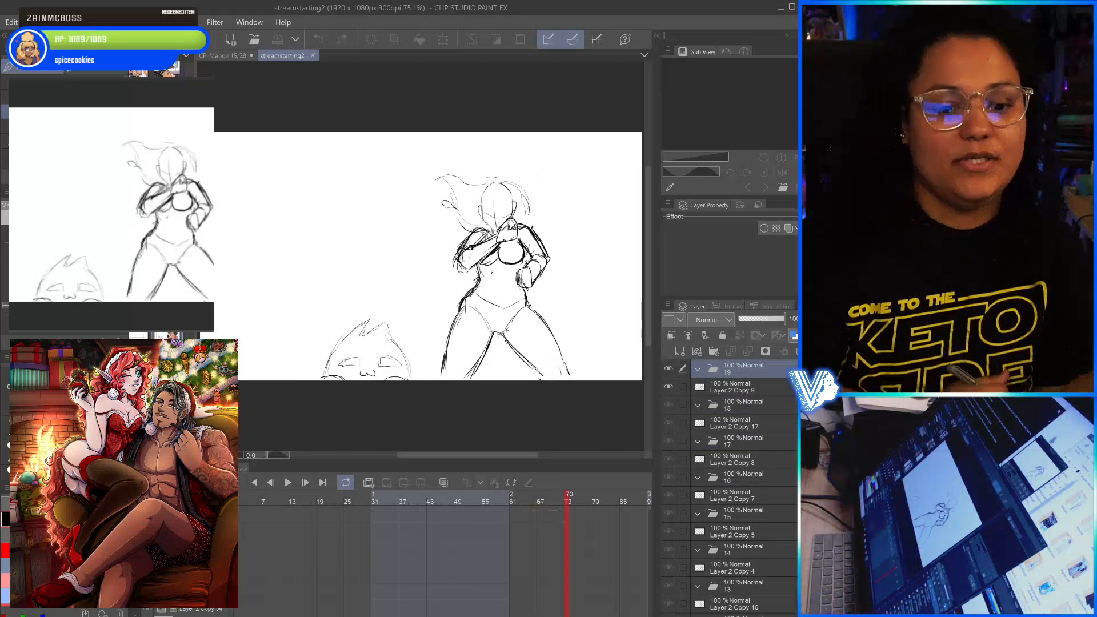
- Play the rough animation onward from folder 19's frame and stop it around frame 205
{"action": "left_click", "coordinate": [288, 482]}
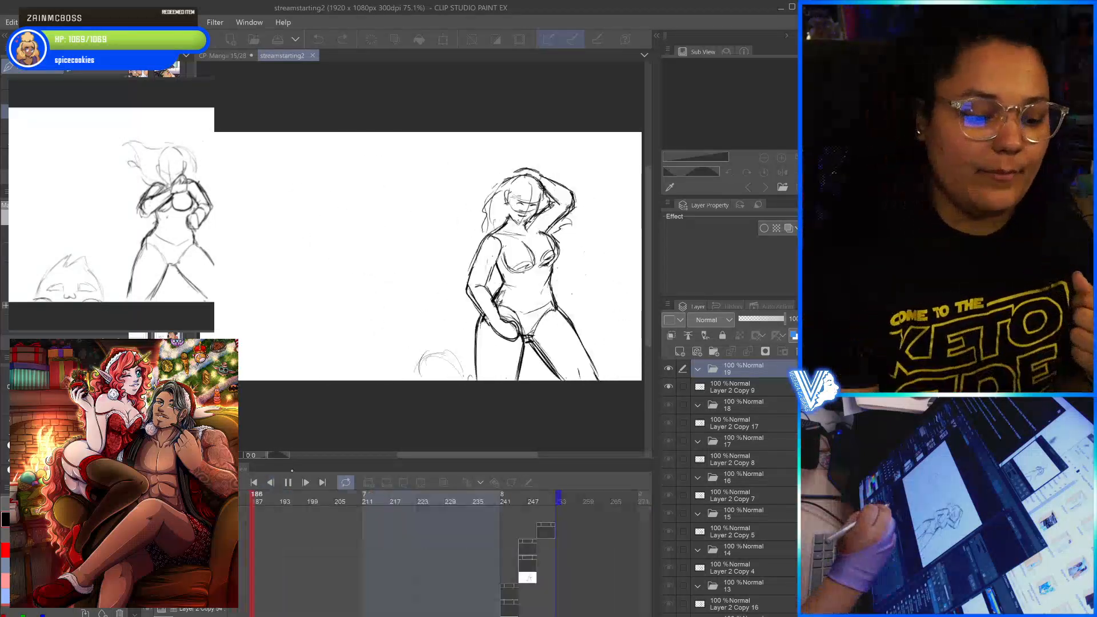
{"action": "left_click", "coordinate": [288, 482]}
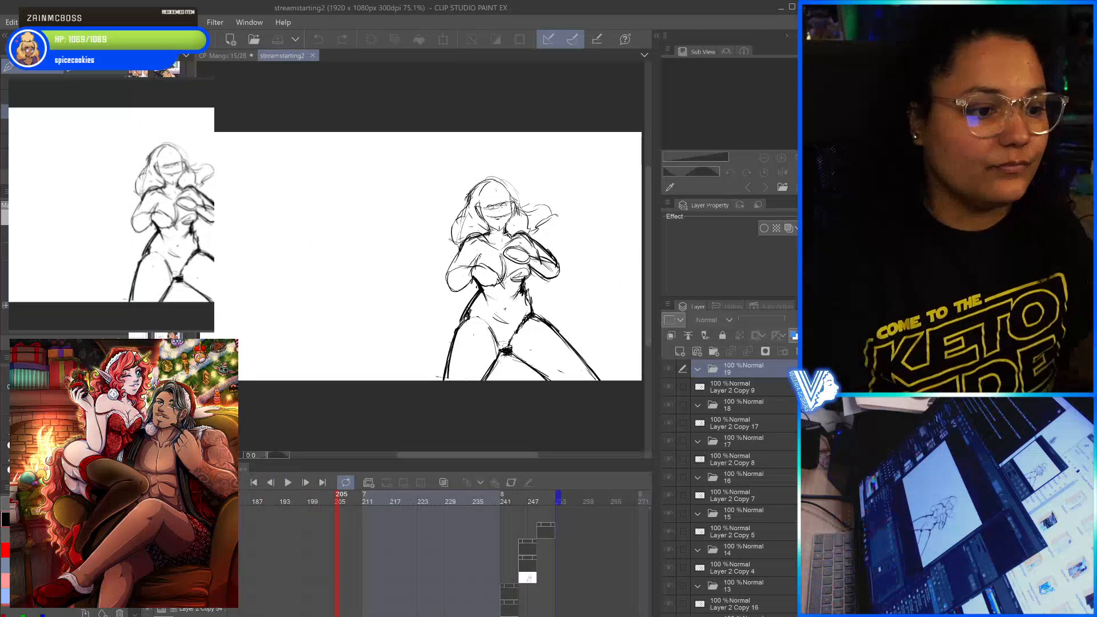